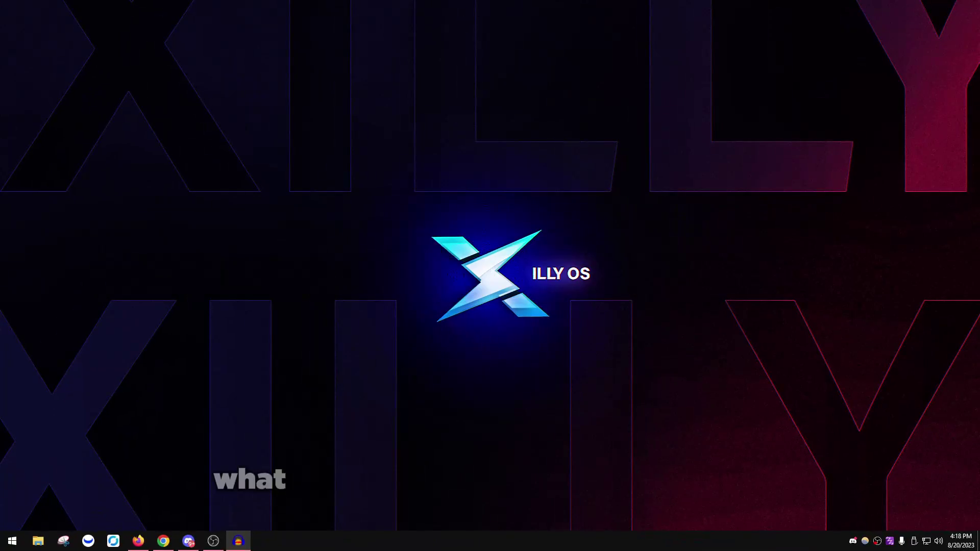
Step: Dismiss the classic start menu, launch msinfo32, and inspect the Kernel DMA Protection entry
click(13, 540)
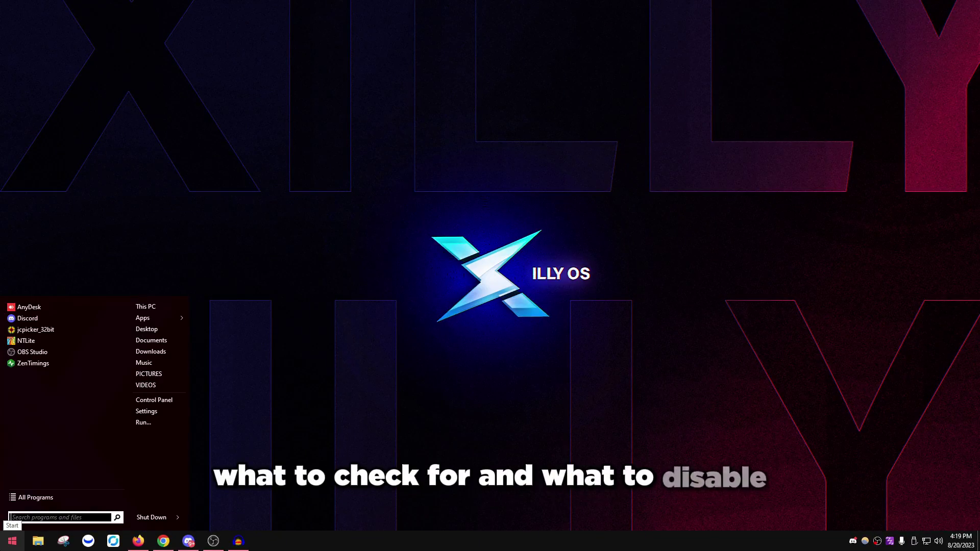
right_click(12, 540)
key(super)
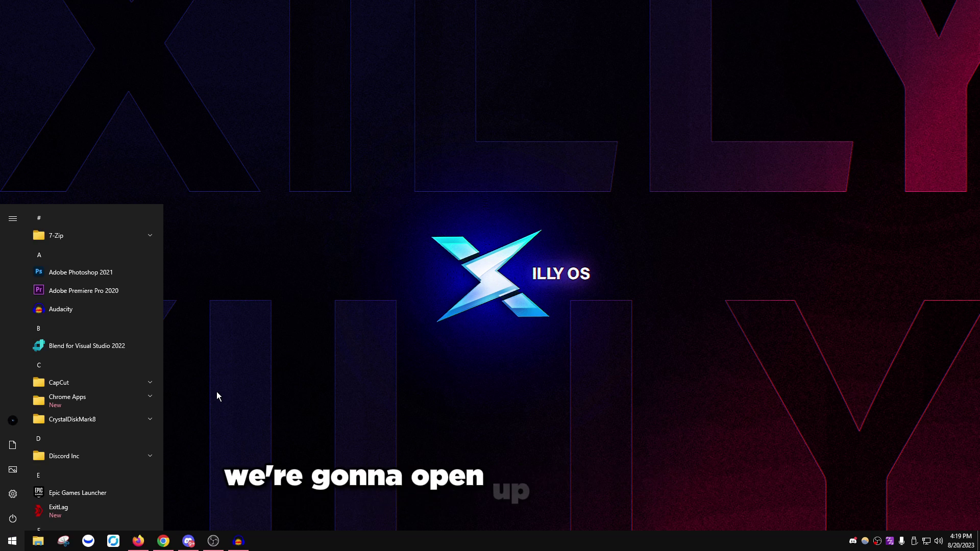
text(msinfo32)
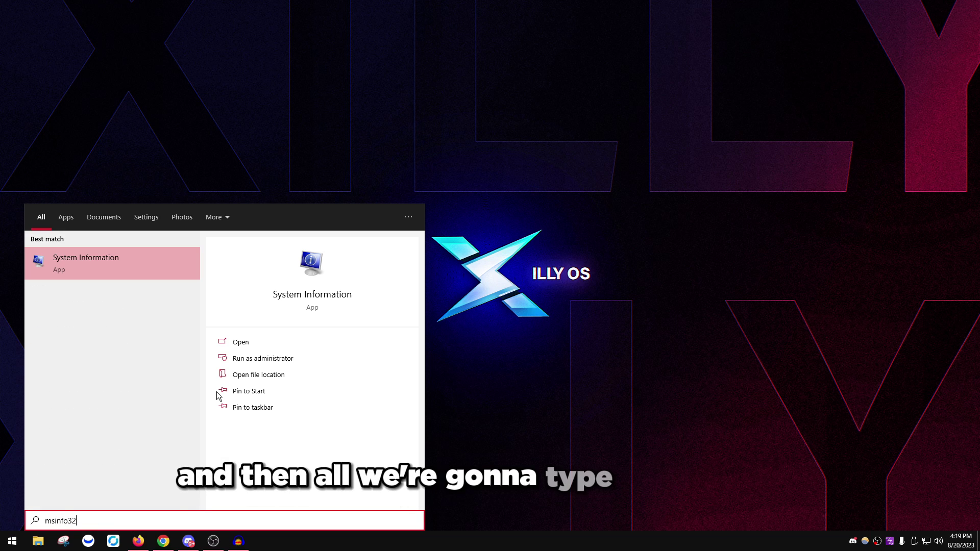
click(103, 267)
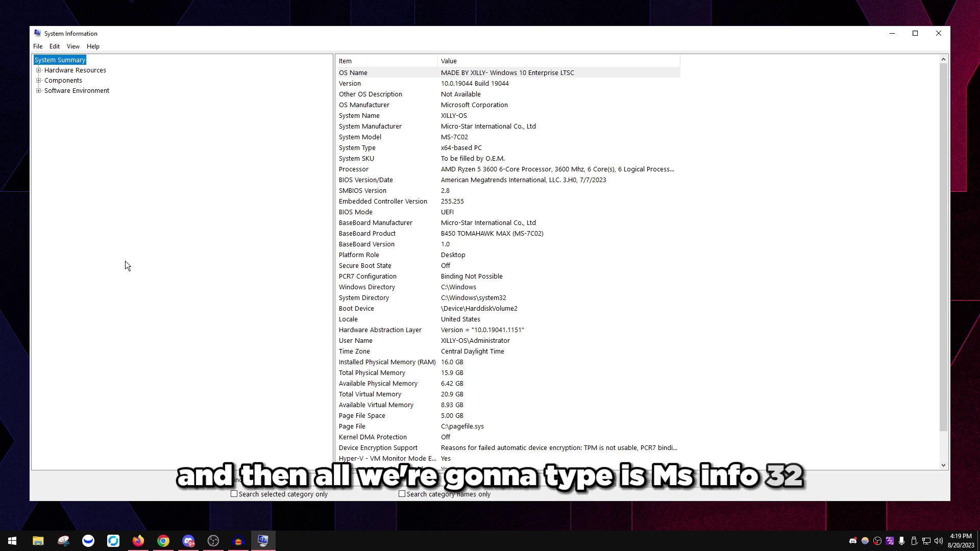
click(410, 369)
scroll(410, 369, down, 1)
click(390, 404)
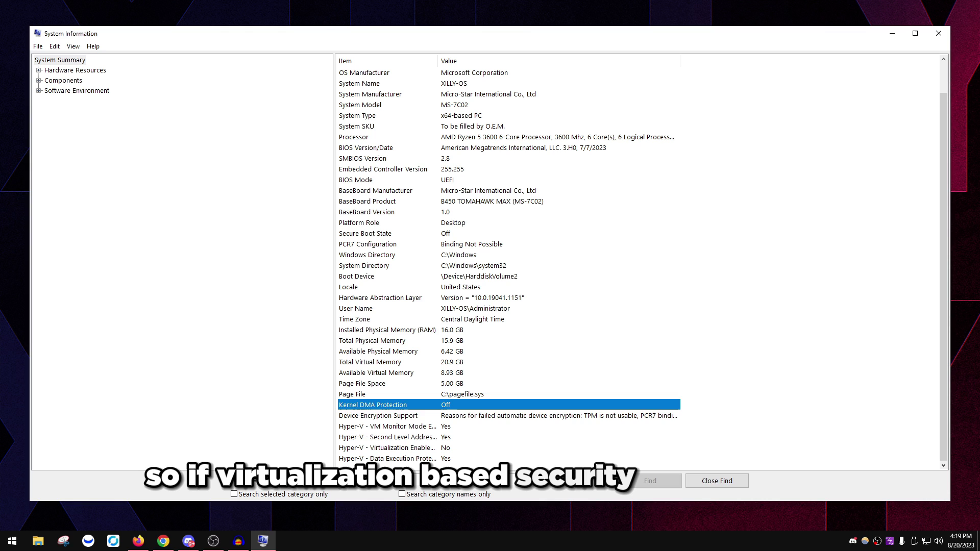
Step: Close System Information, launch regedit and go to the pasted DeviceGuard key path
click(946, 33)
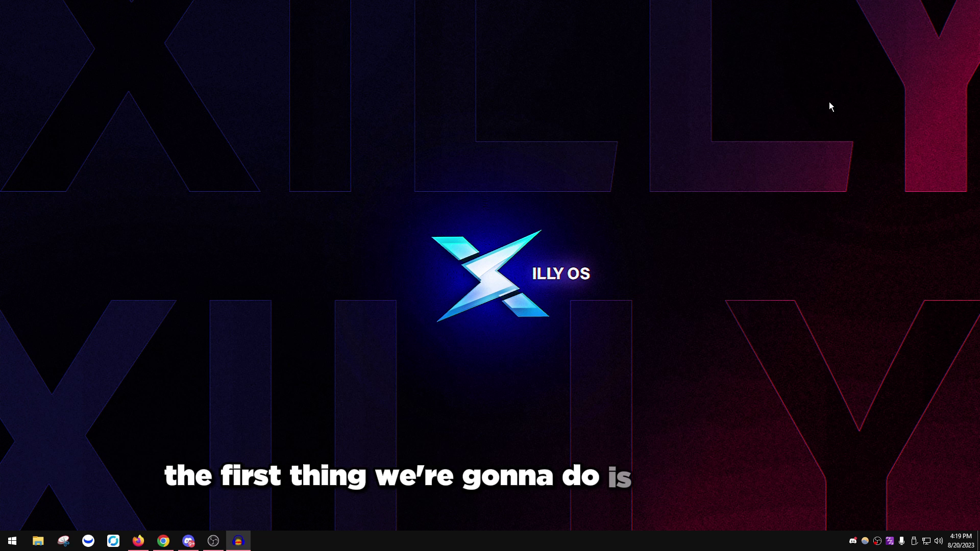
key(super)
text(regedit)
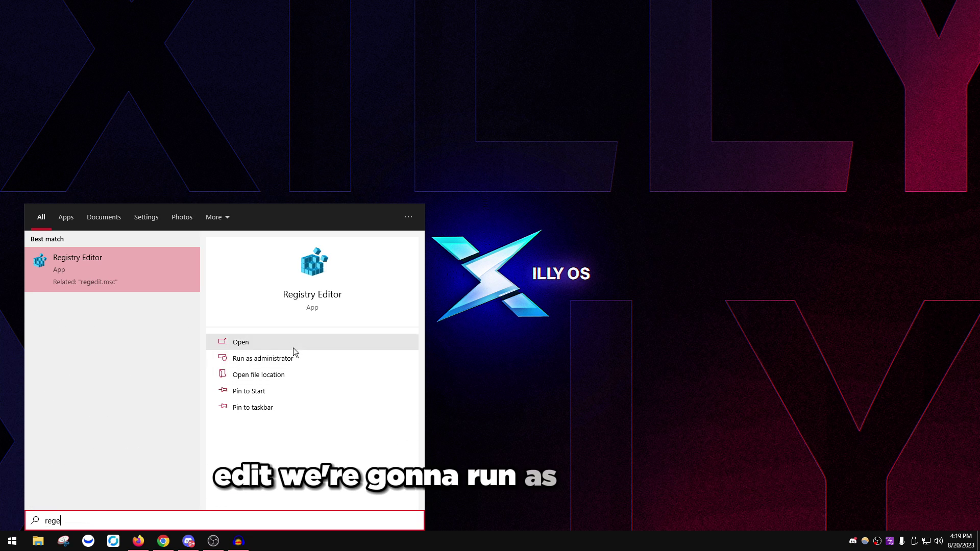
click(306, 358)
click(597, 159)
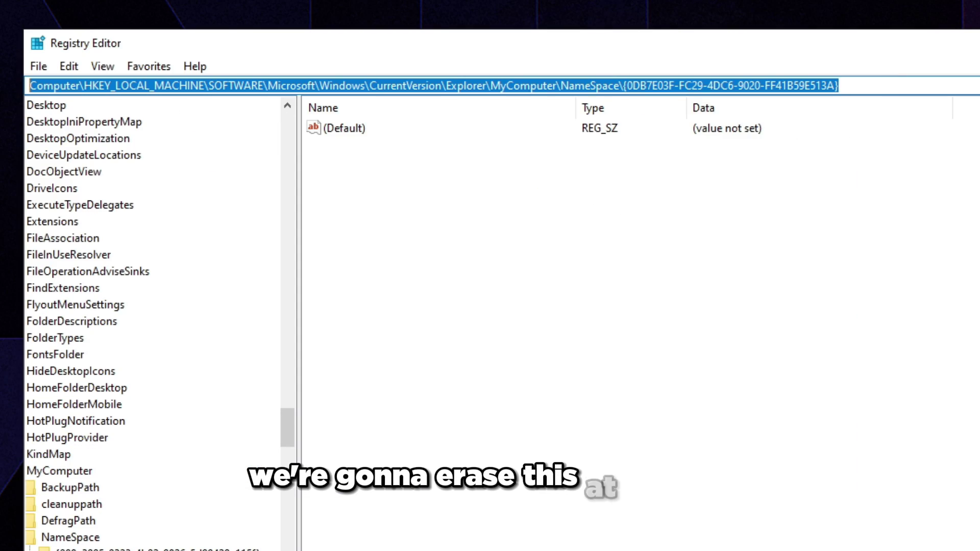
text(HKEY_LOCAL_MACHINE\System\CurrentControlSet\Control\DeviceGuard)
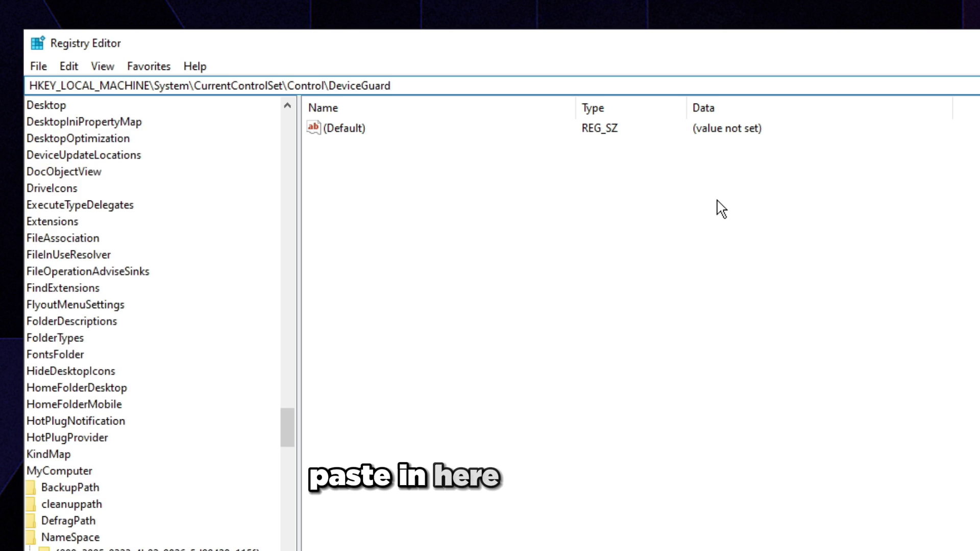
key(Return)
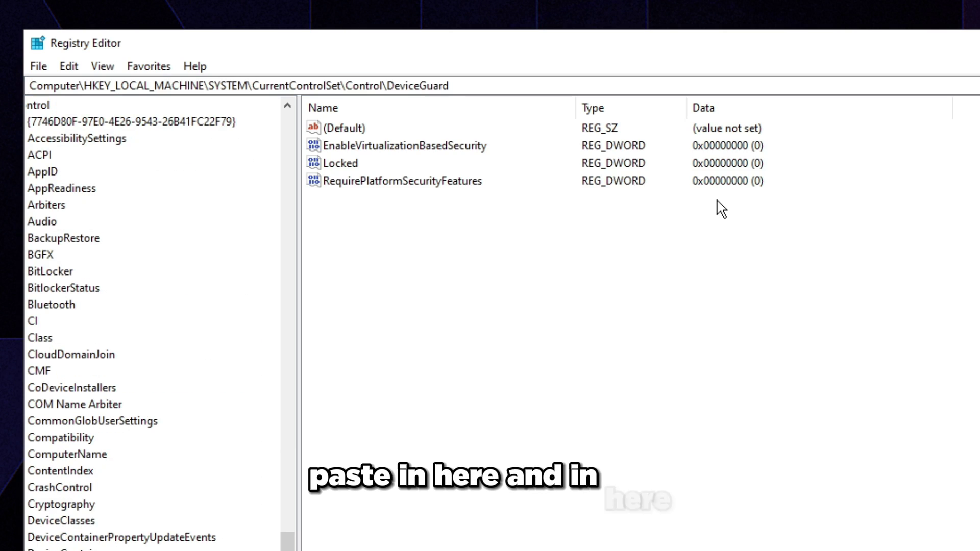
Step: Delete EnableVirtualizationBasedSecurity and recreate it as a new DWORD (32-bit) value
double_click(366, 162)
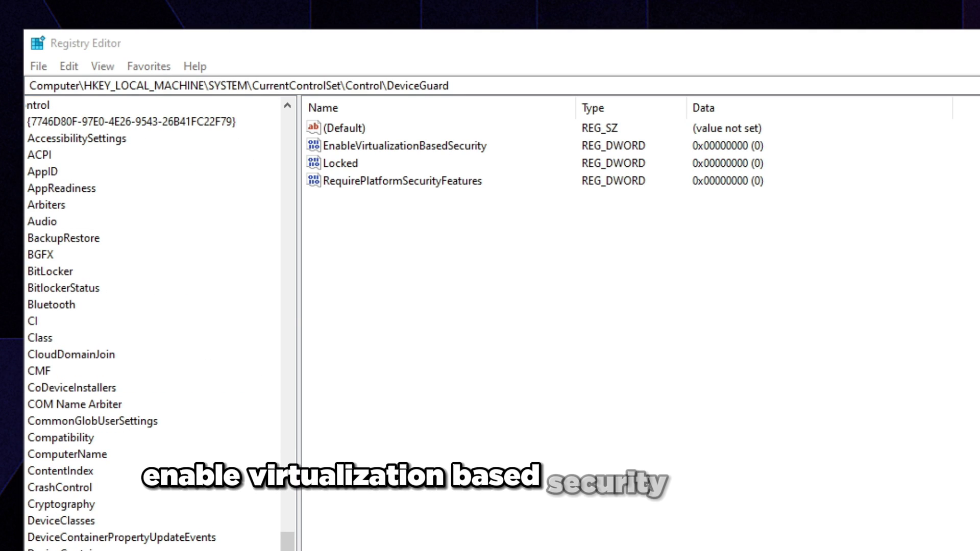
click(350, 193)
click(358, 146)
key(Delete)
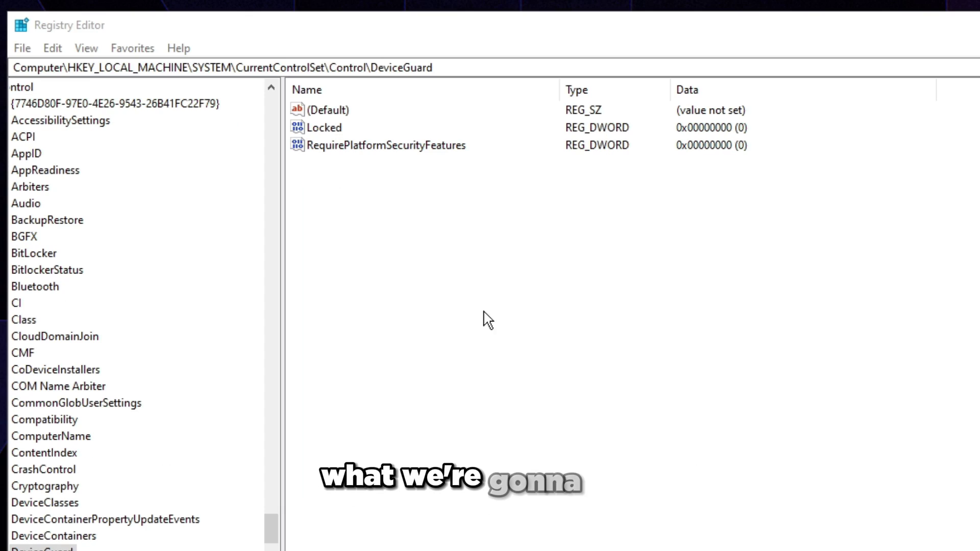
right_click(550, 322)
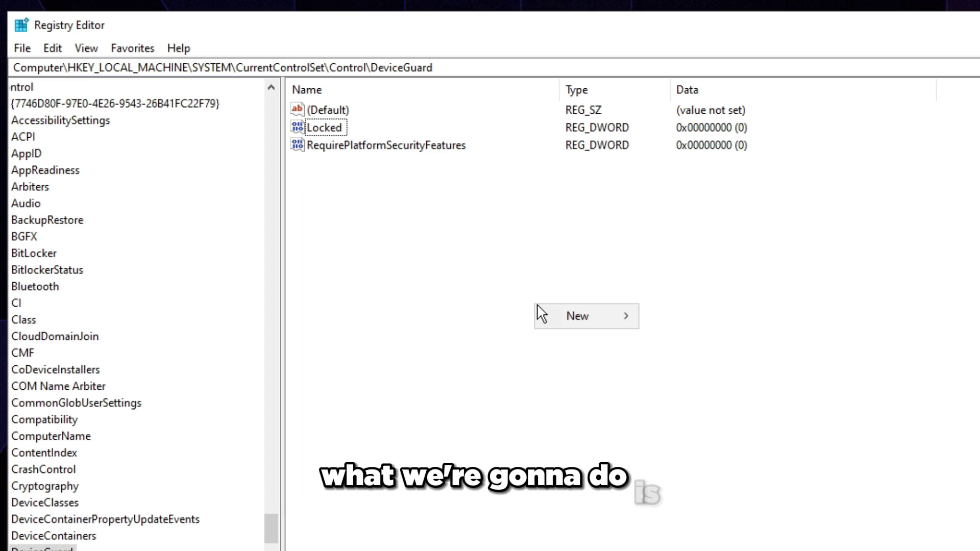
mouse_move(636, 314)
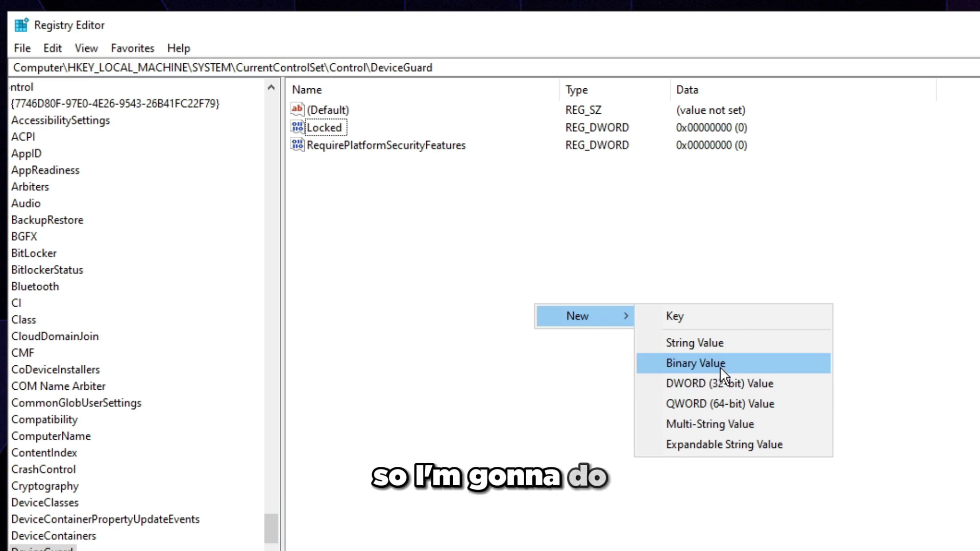
click(694, 383)
text(EnableVirtualizationBasedSecurity)
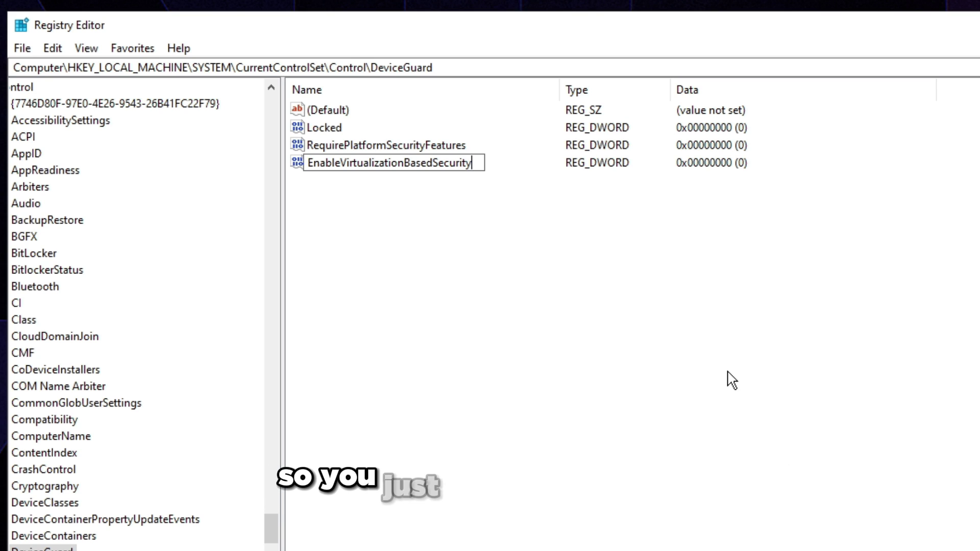
key(Return)
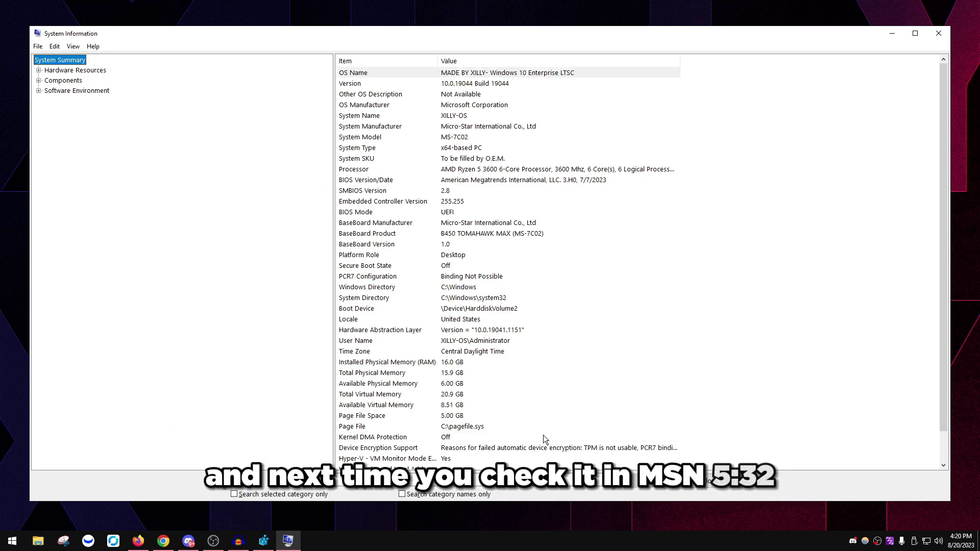
Step: Read the Virtualization-based security status row, then close System Information
click(543, 434)
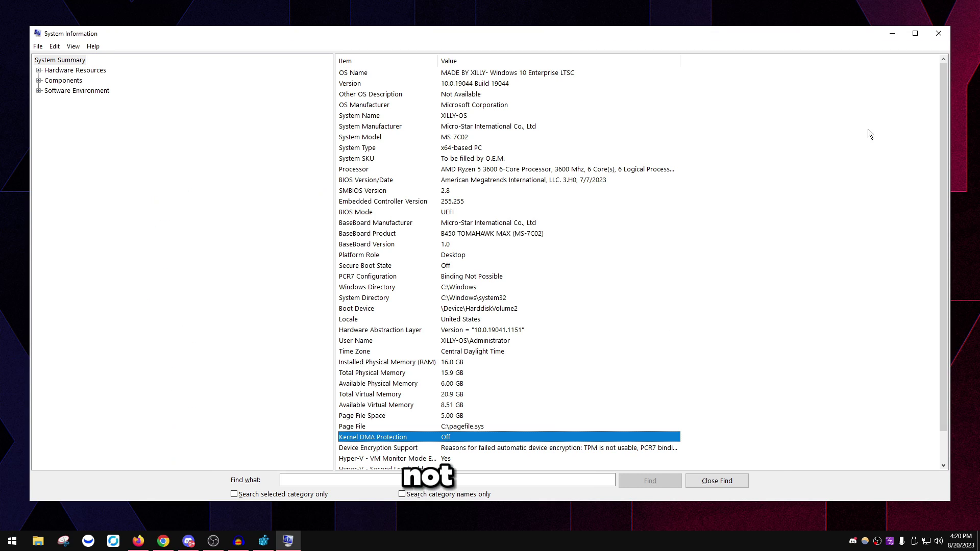
click(944, 35)
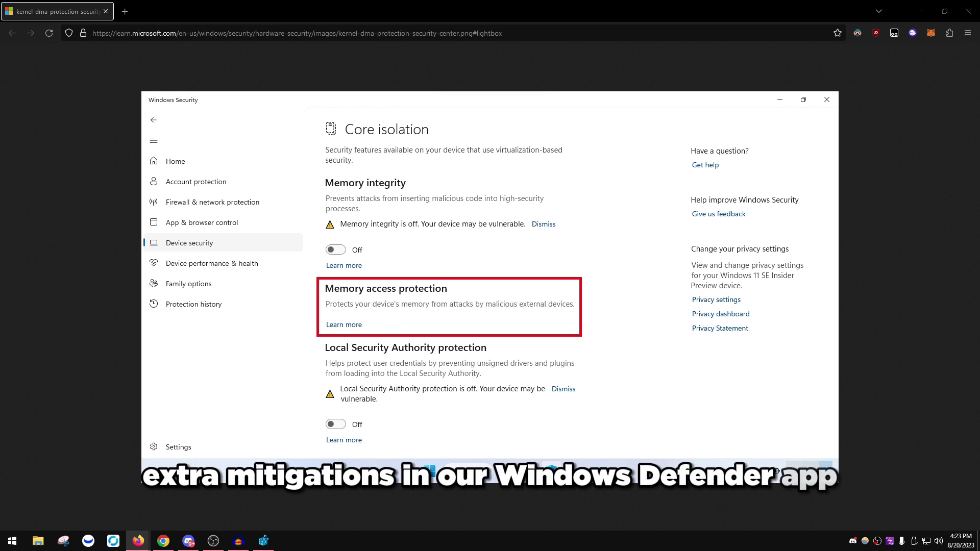
Step: Bring Registry Editor back to the front from the taskbar
click(270, 541)
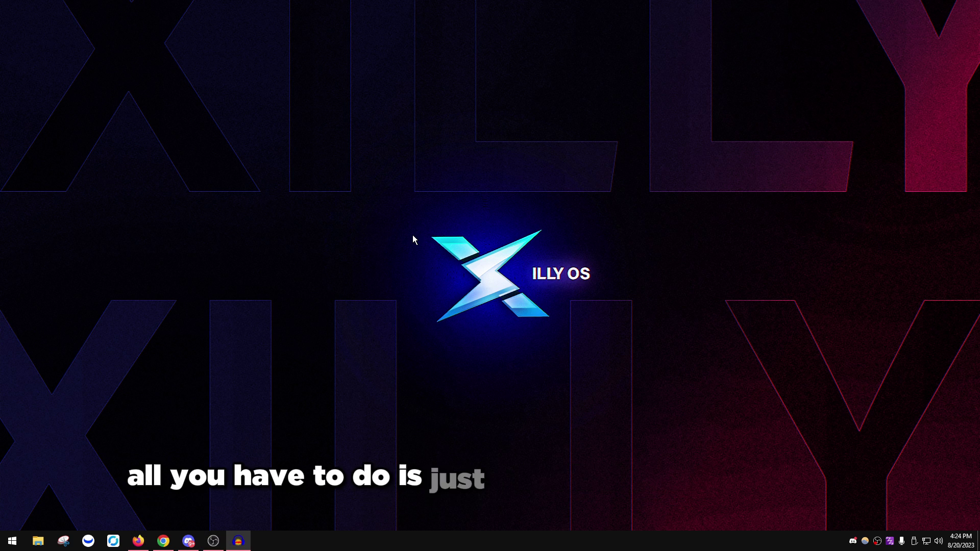
Step: Open Control Panel's System and Security > Power Options > Choose what the power buttons do page
key(super)
text(control)
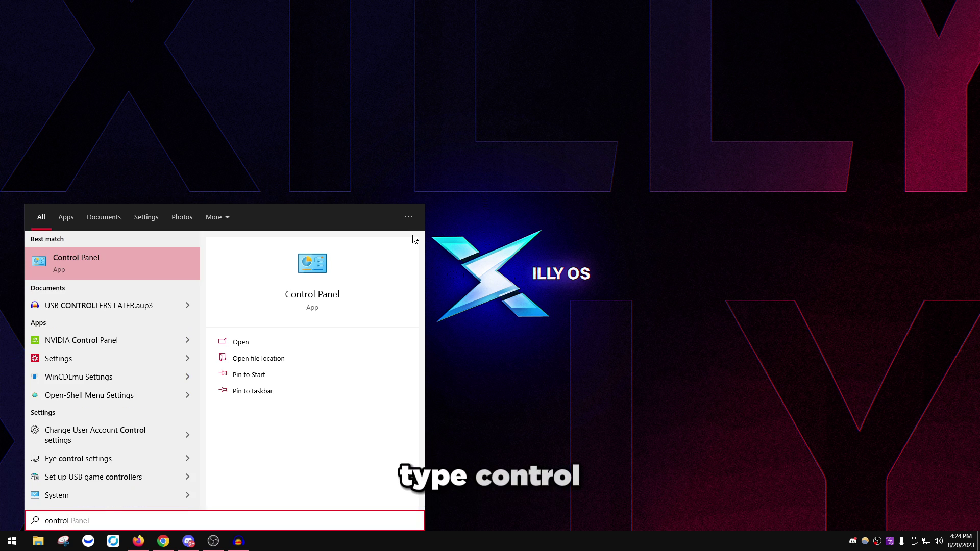
click(115, 278)
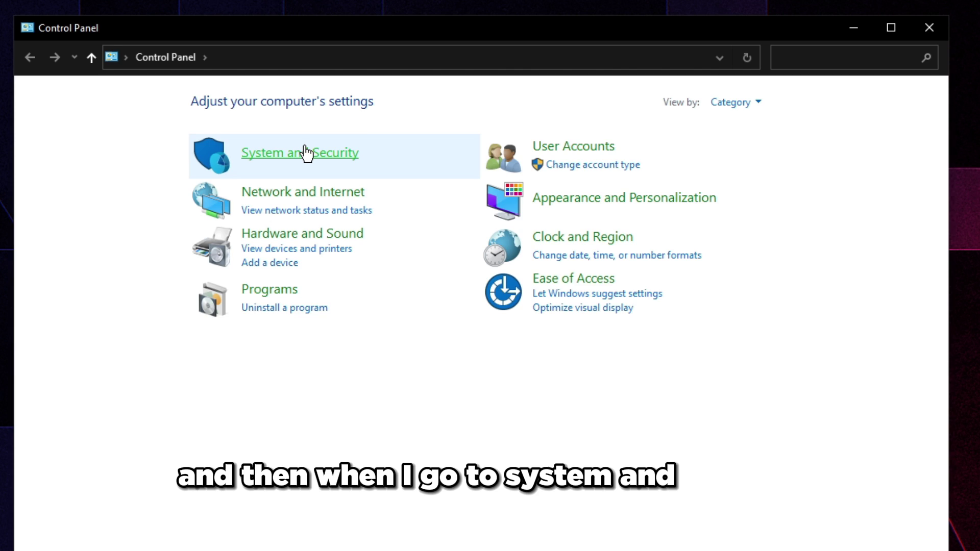
click(429, 131)
click(306, 152)
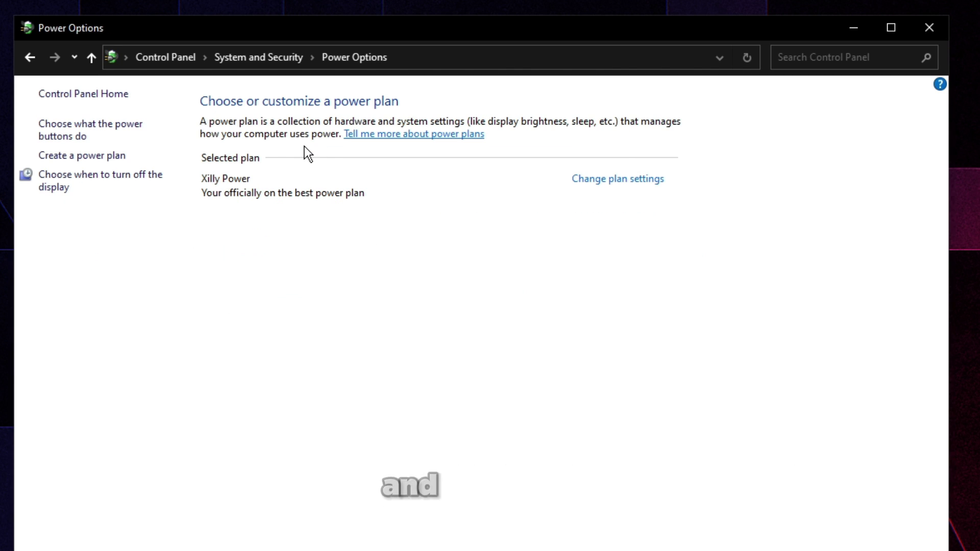
click(118, 135)
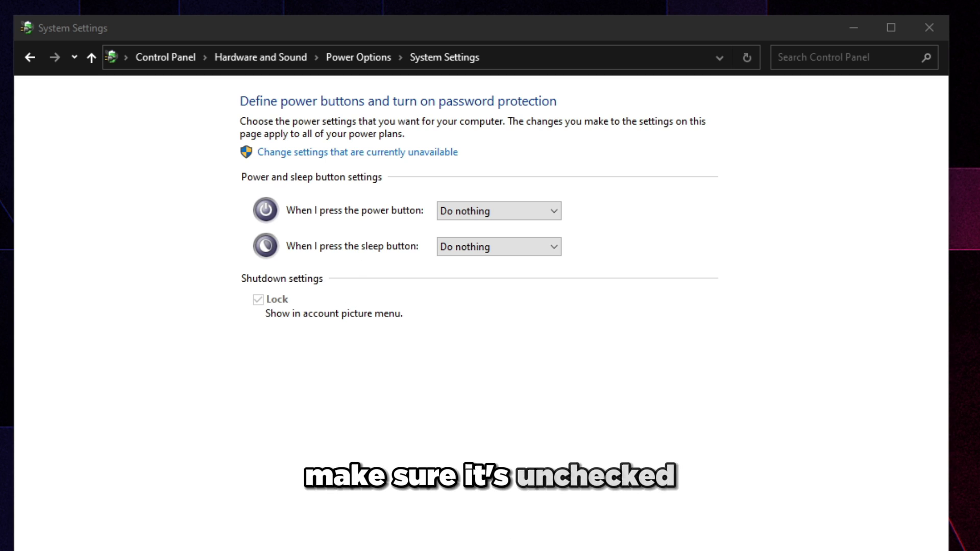
click(426, 347)
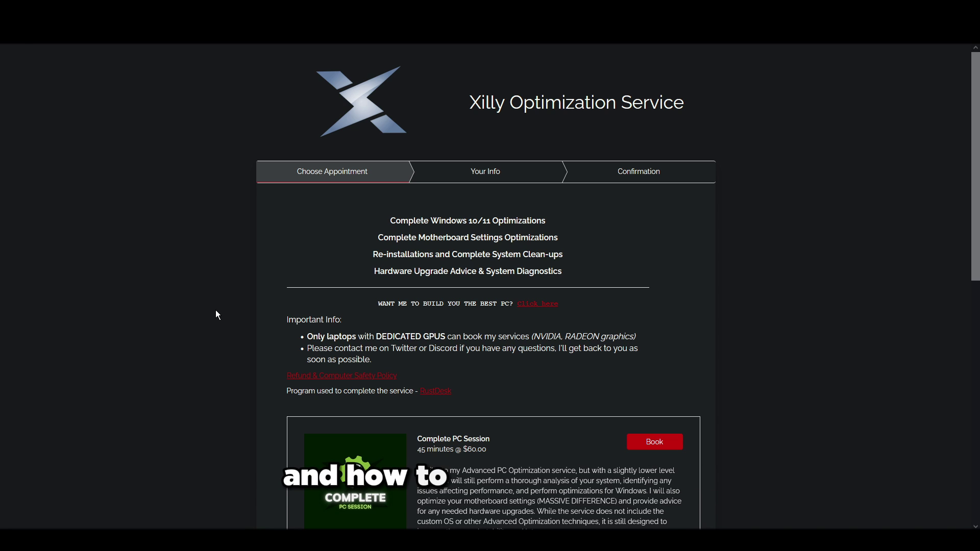
Step: Start booking The ULTIMATE PC Optimization and pick the 5:00 PM time slot
scroll(933, 221, down, 6)
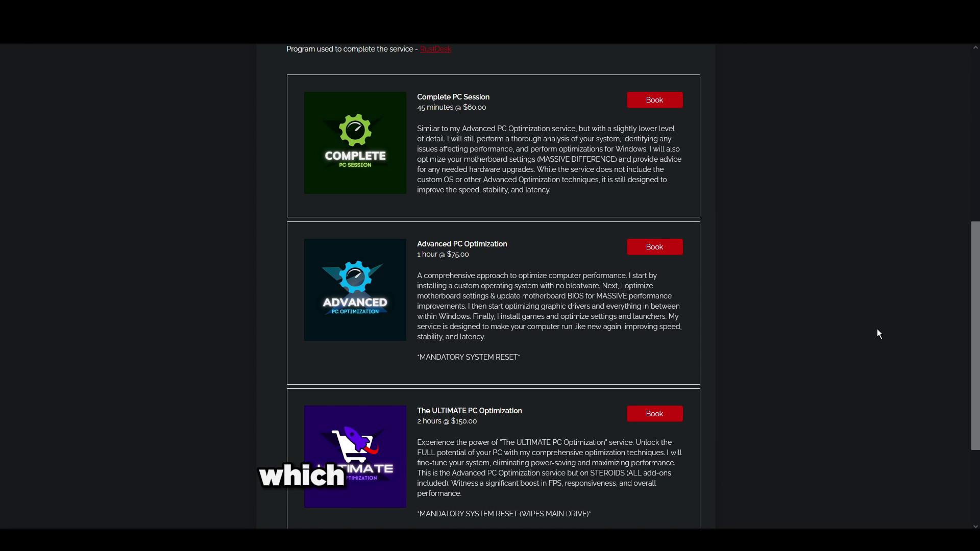
scroll(612, 402, down, 3)
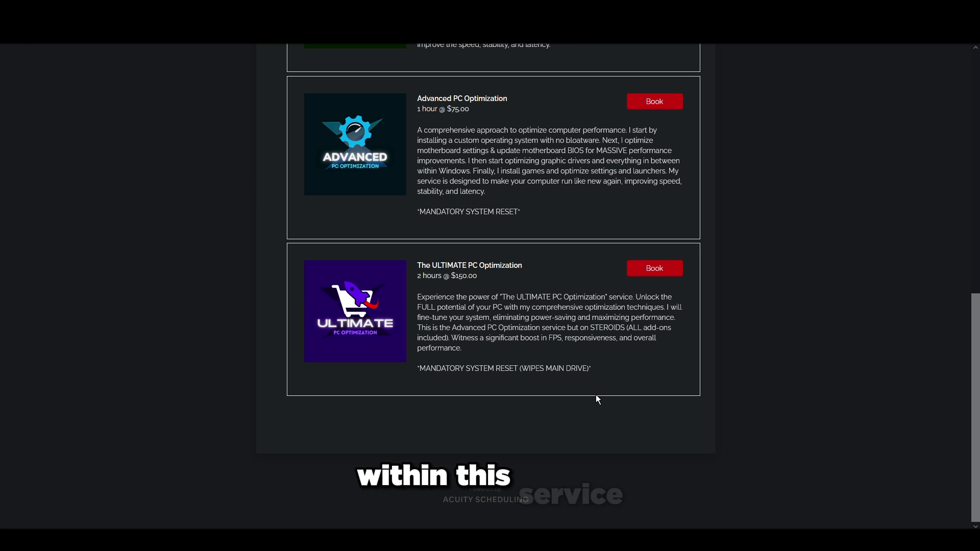
scroll(401, 520, up, 4)
scroll(511, 485, down, 2)
click(656, 378)
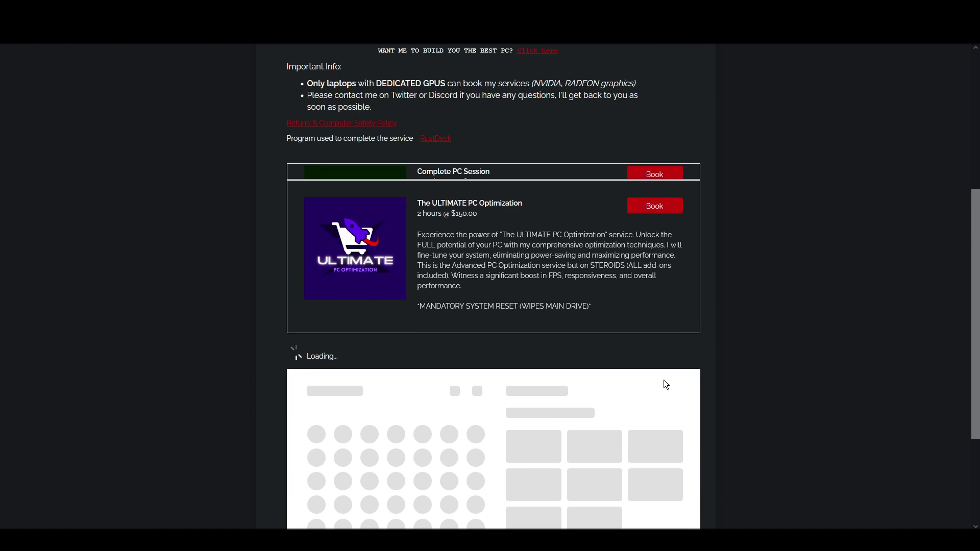
scroll(561, 378, down, 3)
click(537, 296)
scroll(822, 354, down, 2)
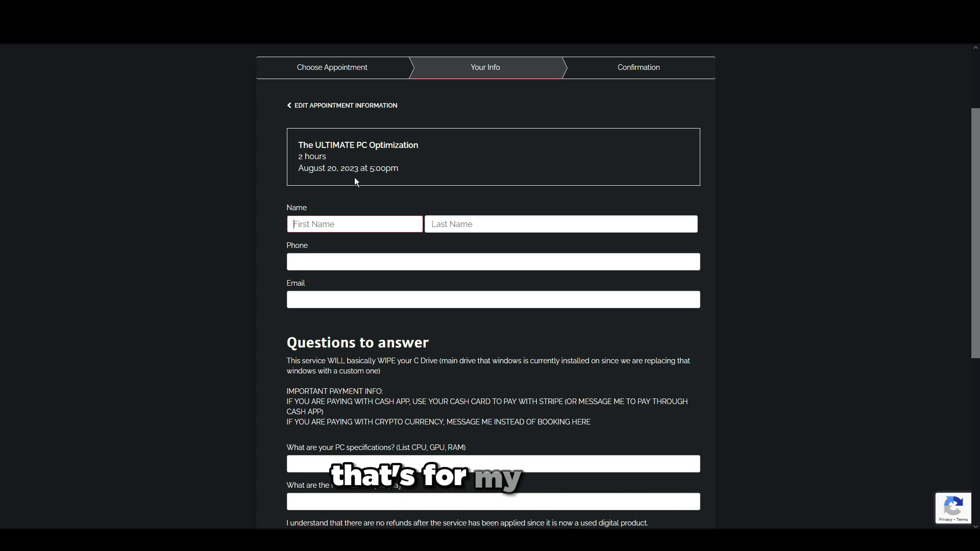
Step: Go back and follow the build-you-the-best-PC offer link to the custom PC store
click(318, 104)
drag(376, 303, 548, 303)
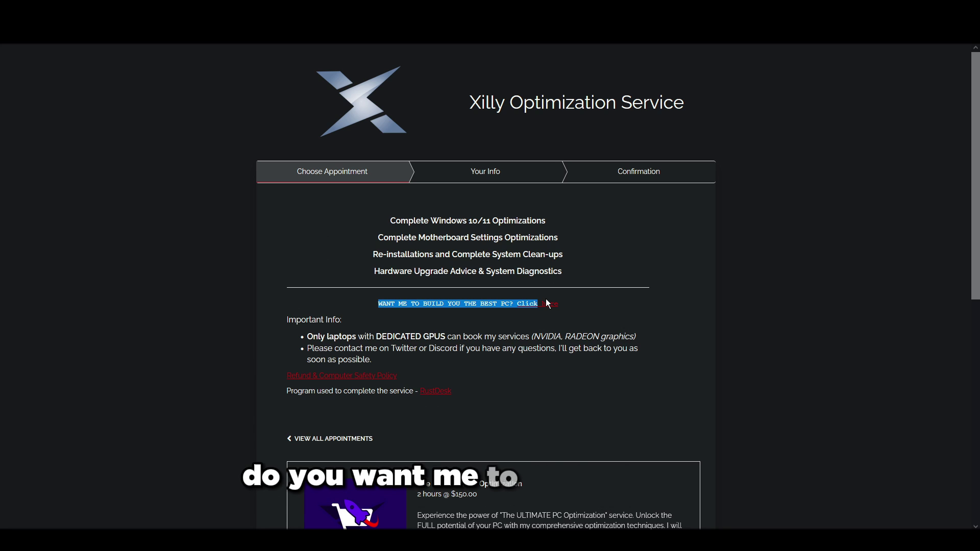
click(549, 304)
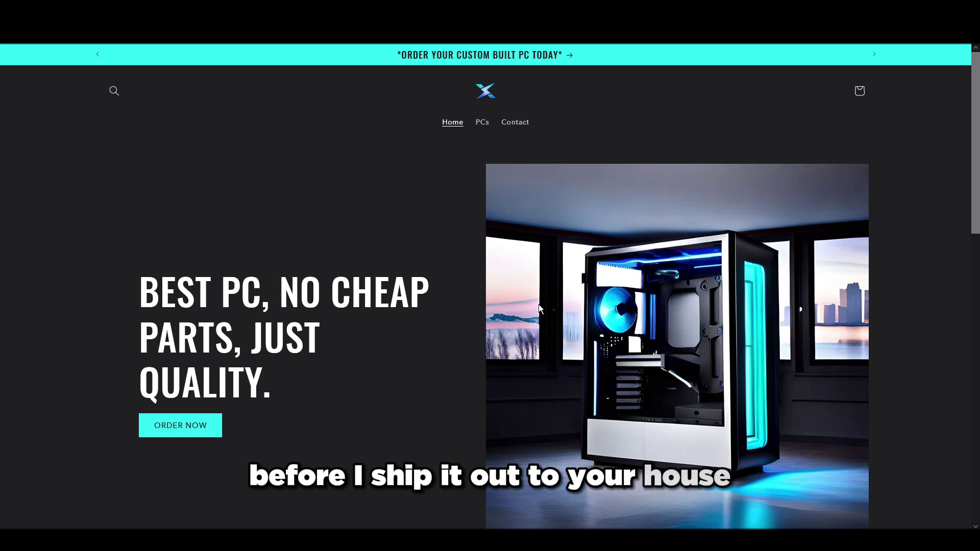
Step: Browse the ORDER NOW PC list, then return to the store's home page
click(181, 425)
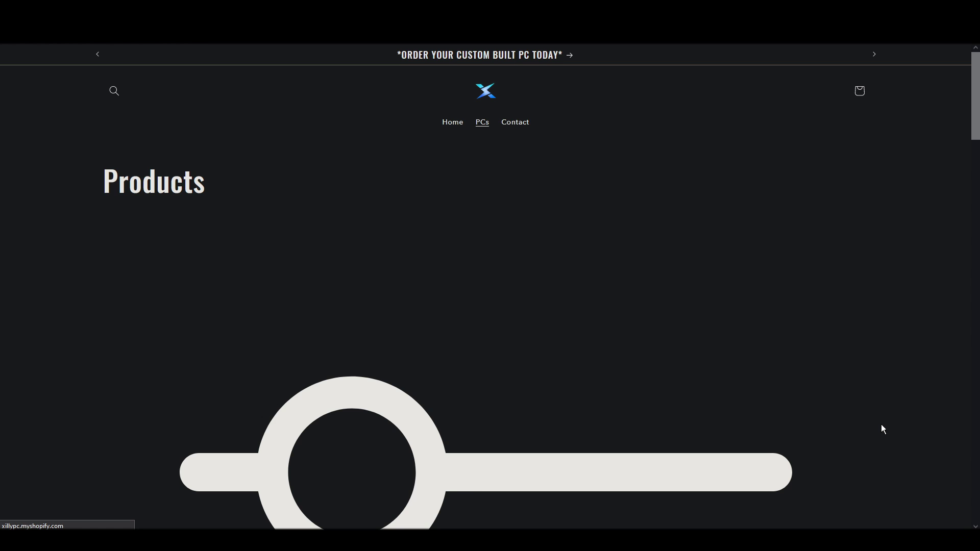
scroll(498, 376, down, 1)
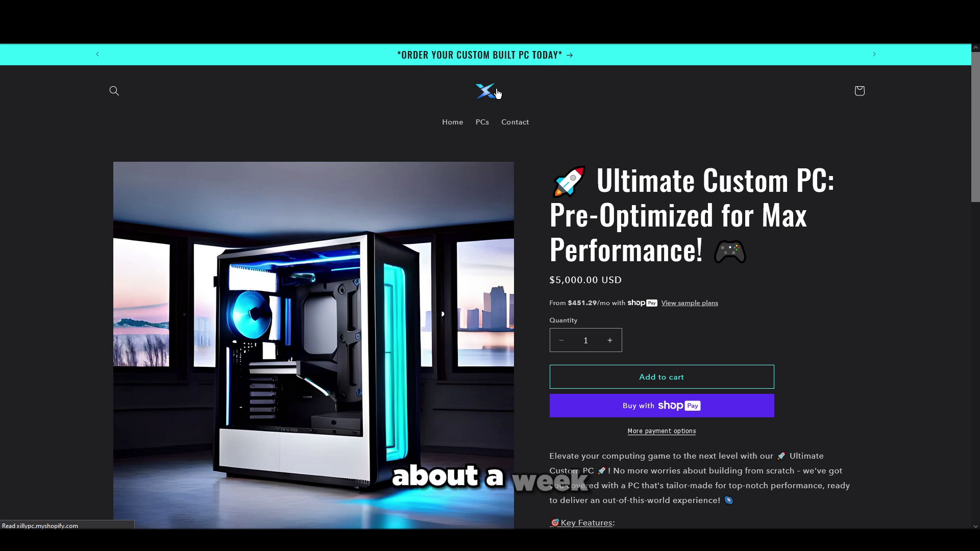
click(496, 92)
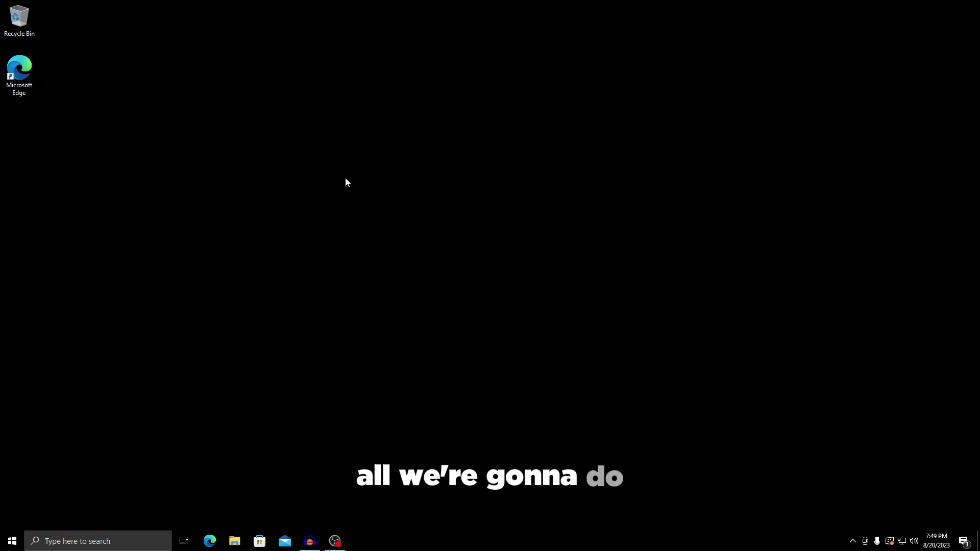
Step: Launch the Windows Security app via Settings > Update & Security > Windows Security
key(super)
mouse_move(20, 477)
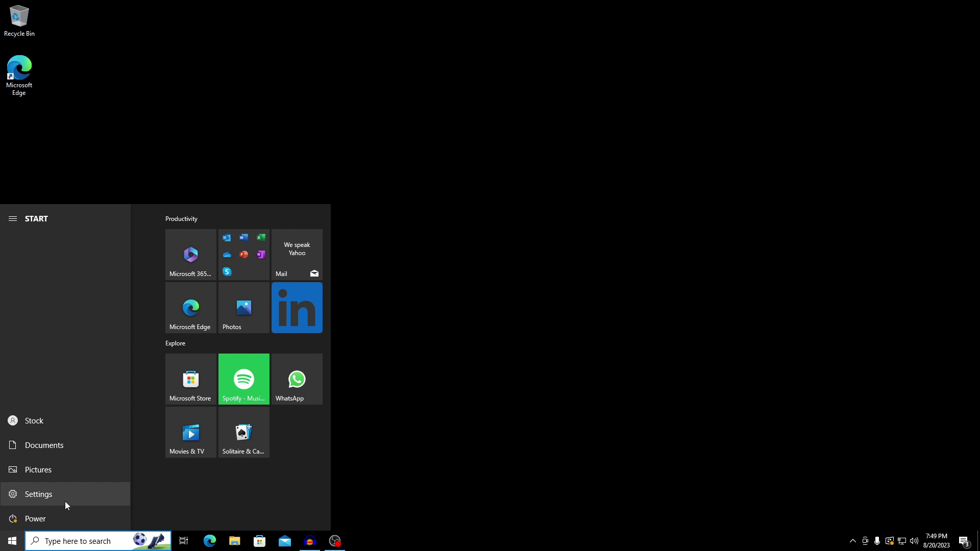
click(65, 505)
click(220, 369)
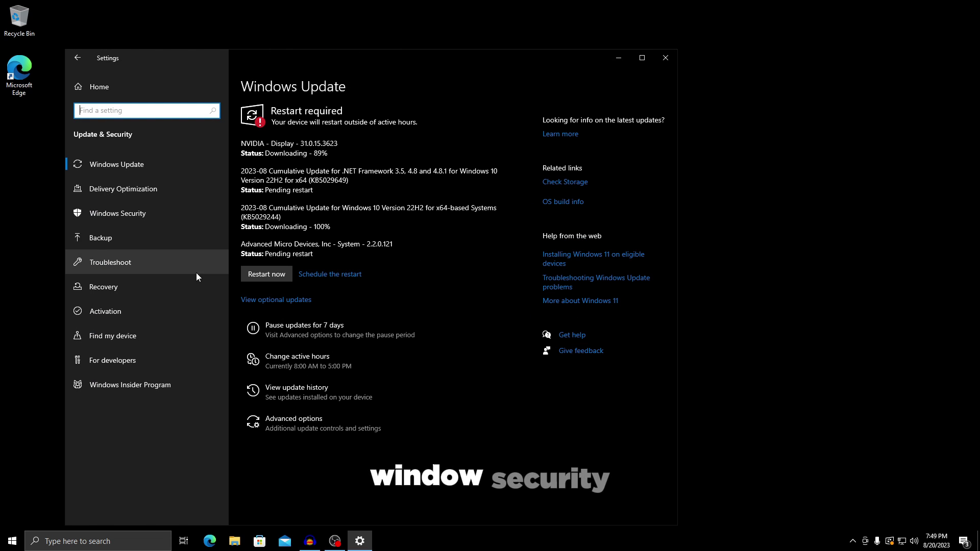
click(151, 212)
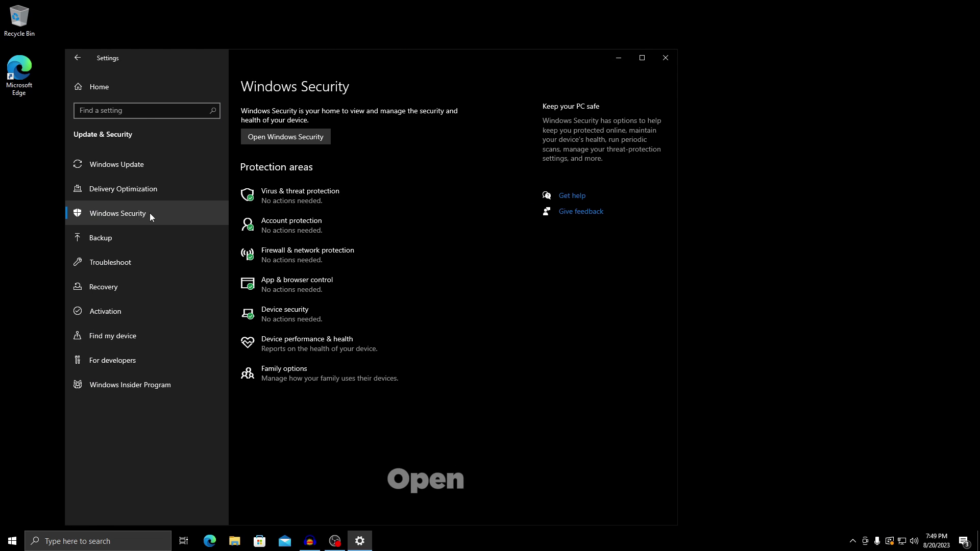
click(265, 135)
Step: Open App & browser control's Exploit protection settings and the Data Execution Prevention choices
click(235, 162)
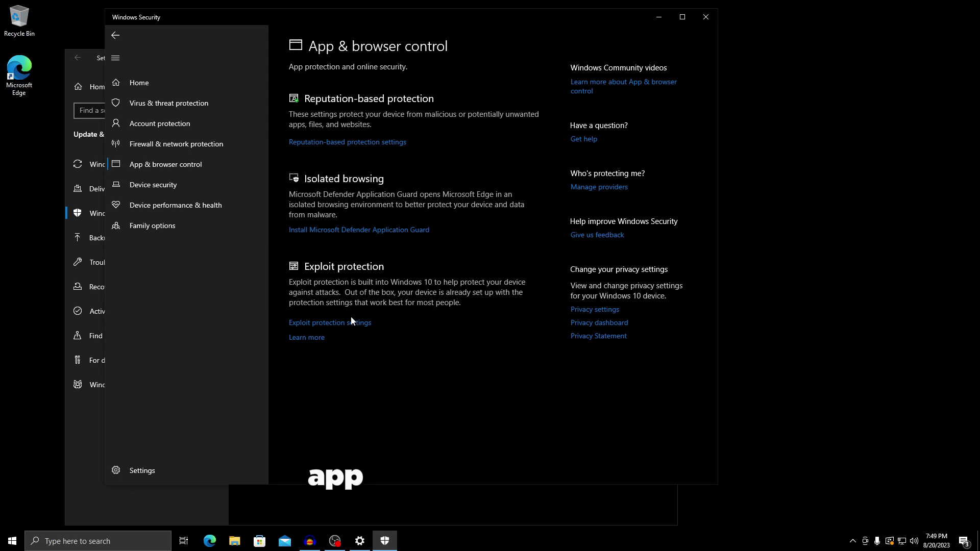
click(328, 325)
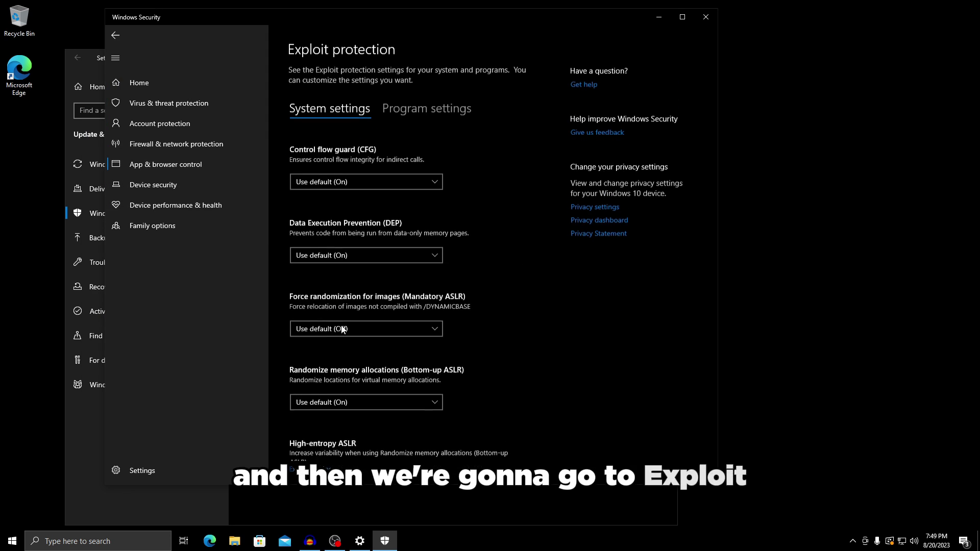
scroll(380, 214, down, 3)
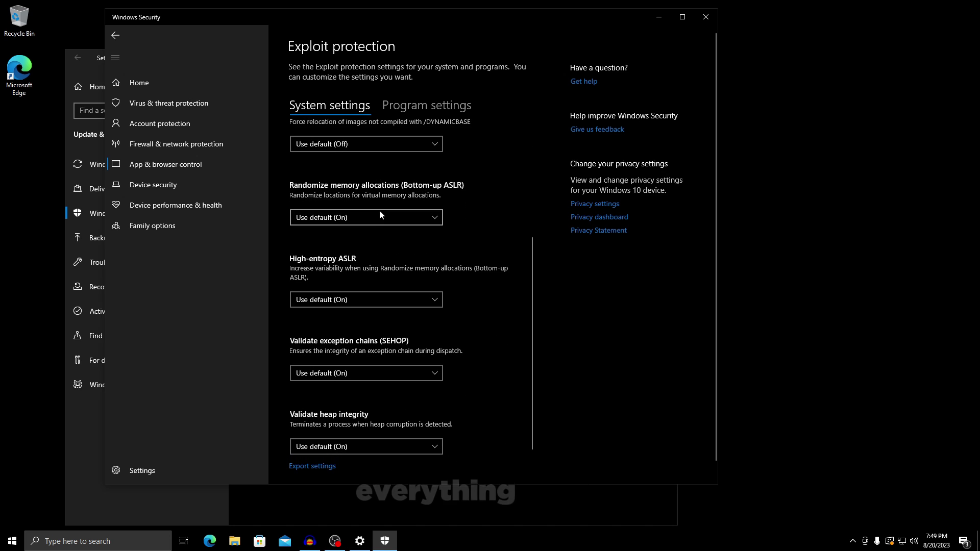
scroll(363, 208, up, 2)
click(357, 173)
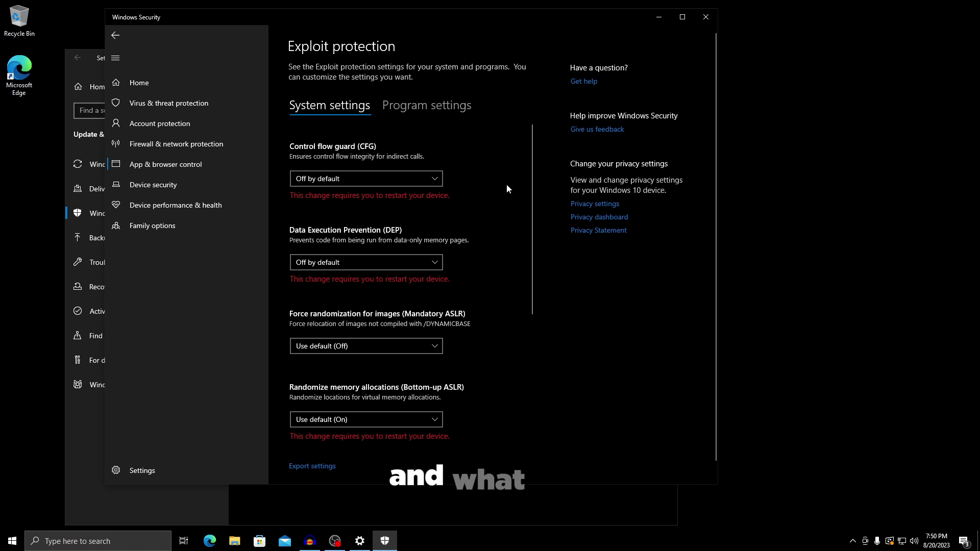
Step: Move from Device security to the Virus & threat protection settings and review the protection toggles
click(147, 184)
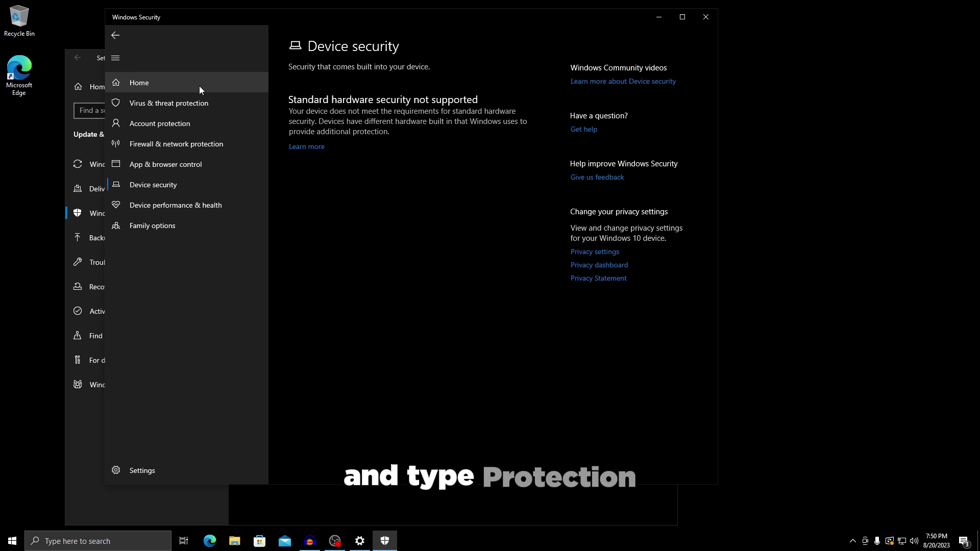
click(202, 103)
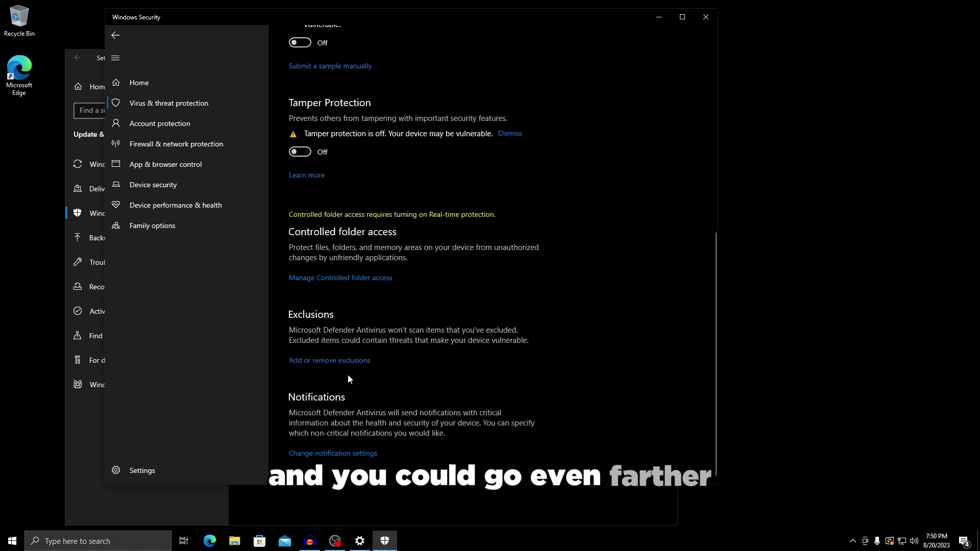
scroll(349, 377, up, 4)
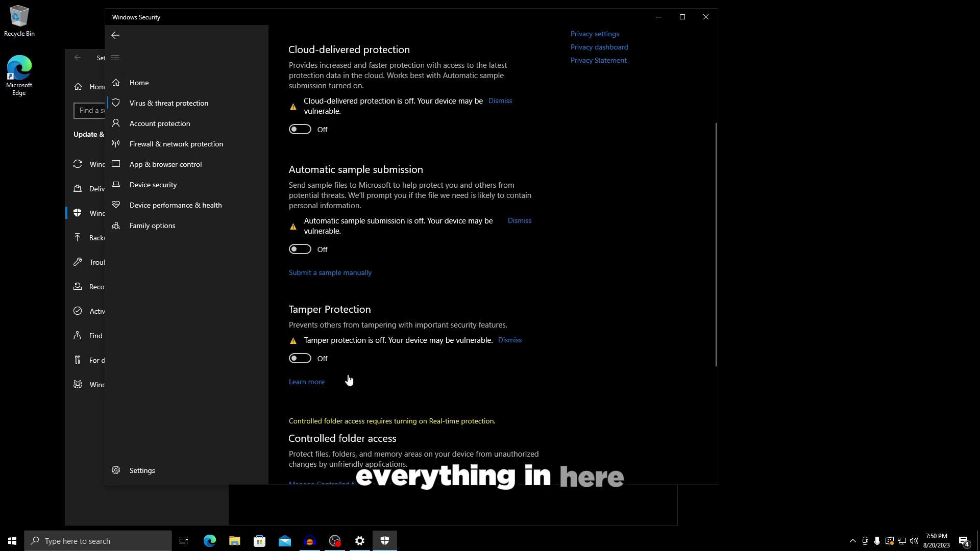
Step: Pass through App & browser control back to the Virus & threat protection overview
click(228, 170)
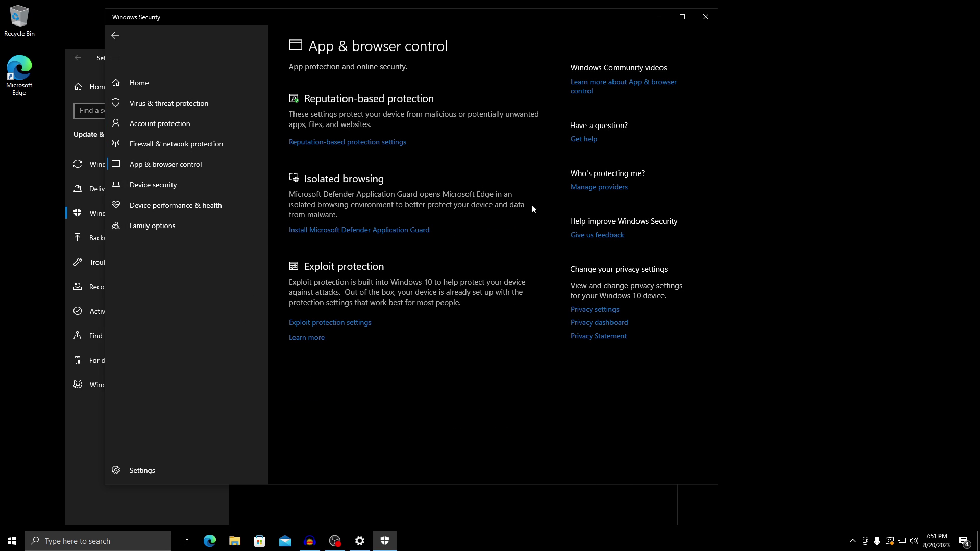
click(181, 87)
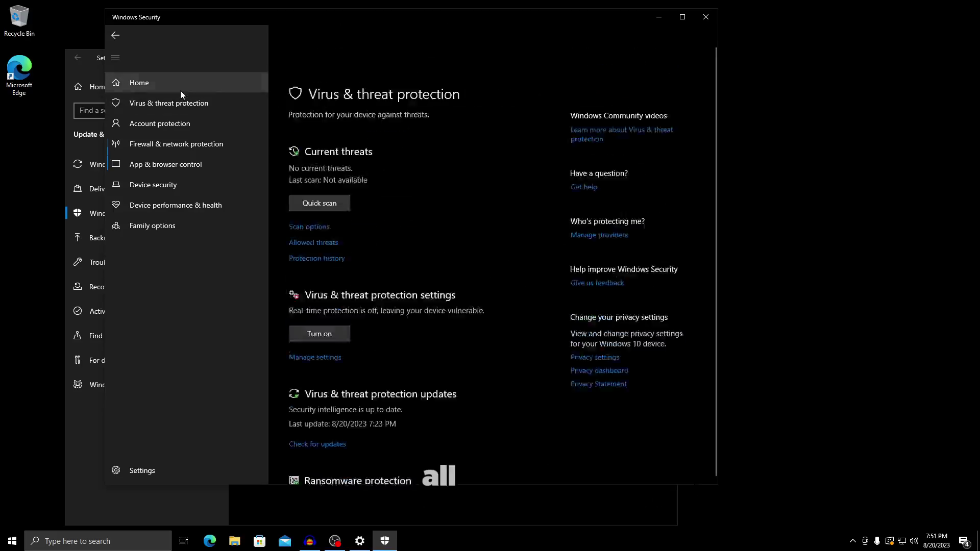